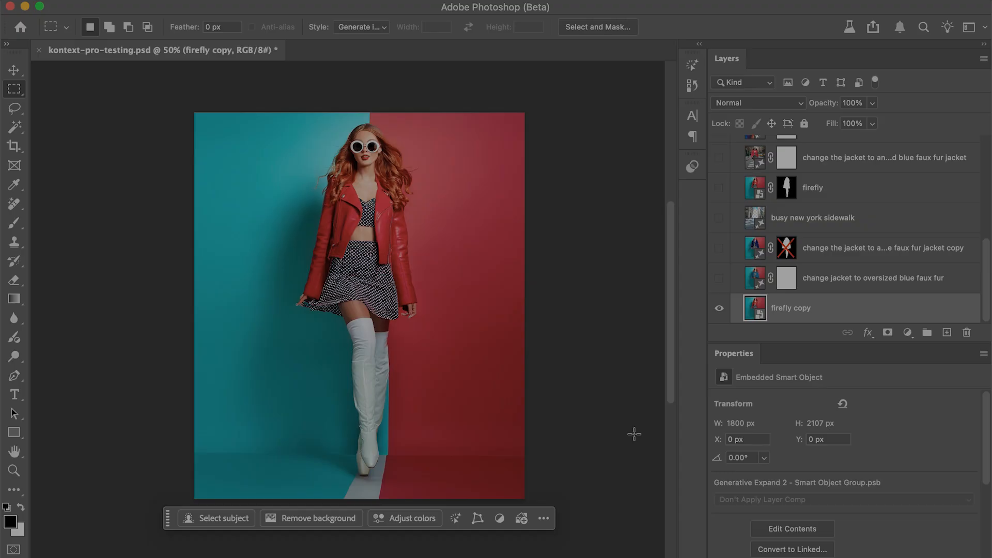
# - Show both blue faux fur jacket layers above "firefly copy" in turn, and select the upper one to compare the jacket results
pyautogui.click(718, 279)
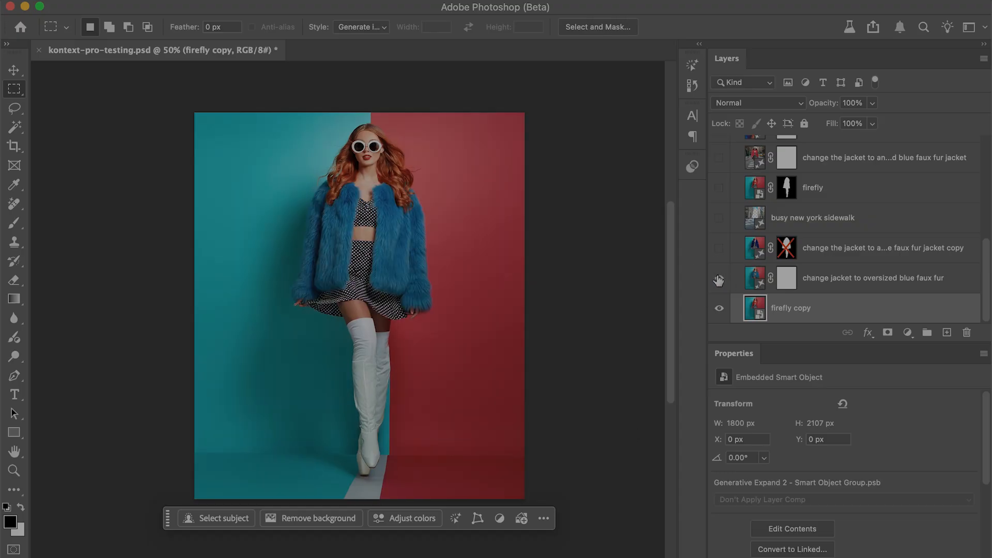
pyautogui.click(719, 249)
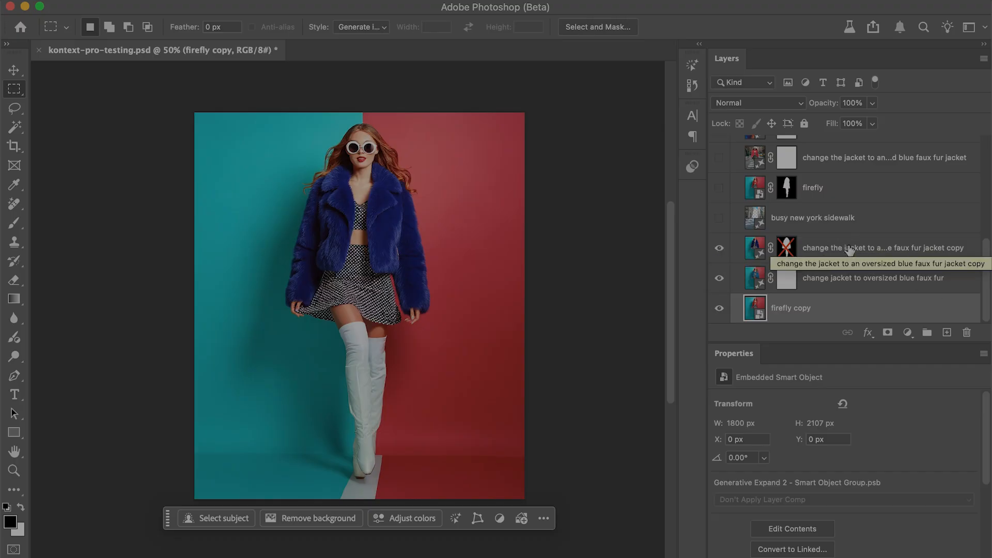
pyautogui.click(851, 250)
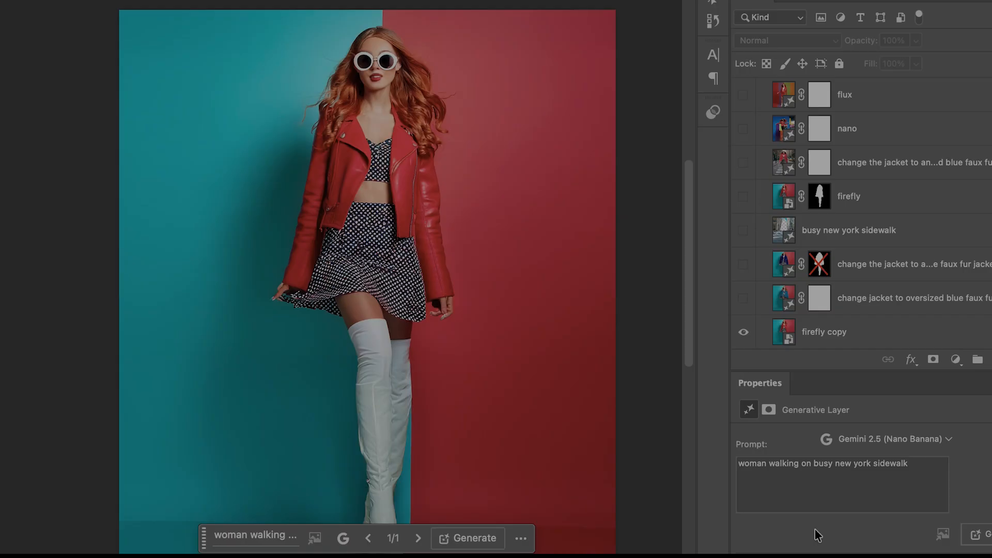
# - Hide "firefly copy", show the masked "firefly" layer over "busy new york sidewalk", and examine the composite and the background layer's prompt
pyautogui.click(826, 332)
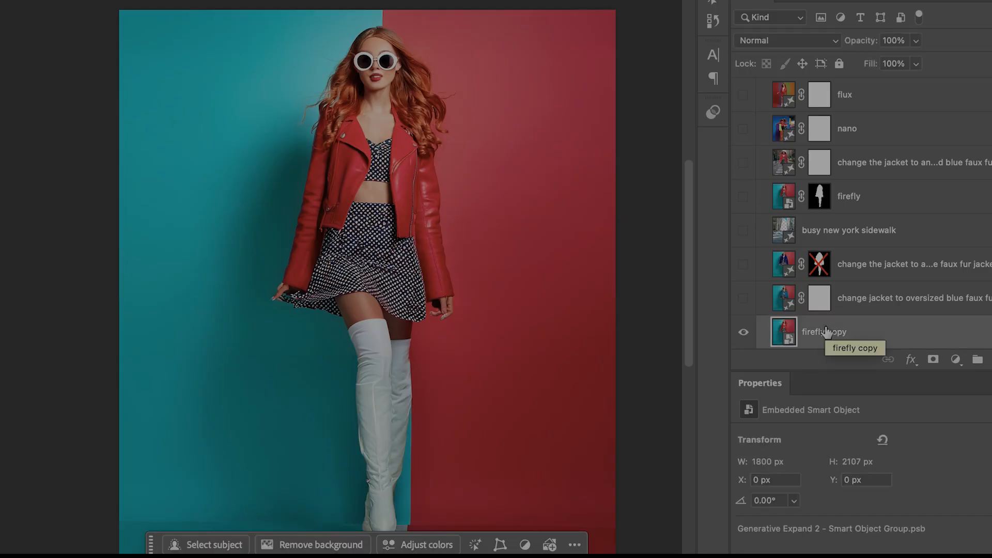
pyautogui.click(745, 332)
pyautogui.click(744, 197)
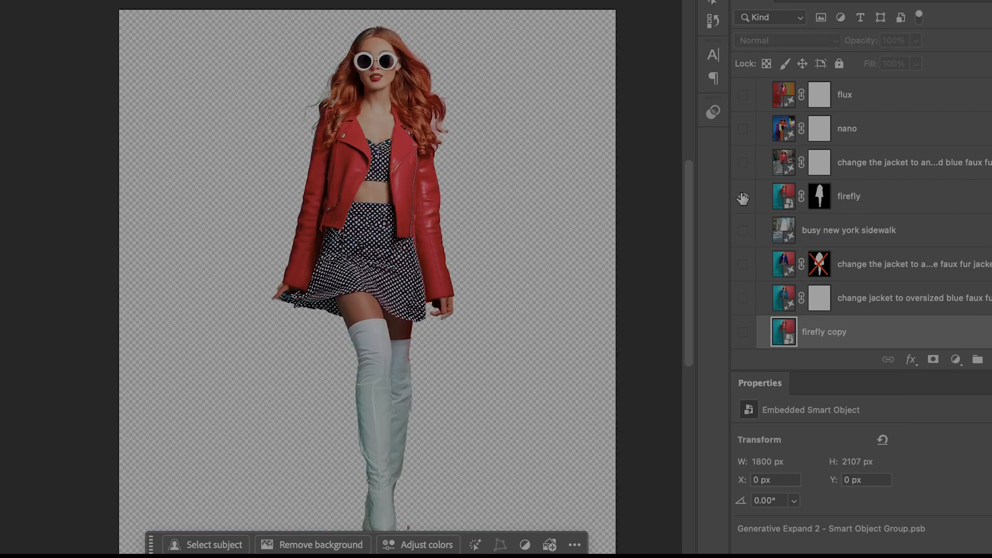
pyautogui.click(885, 199)
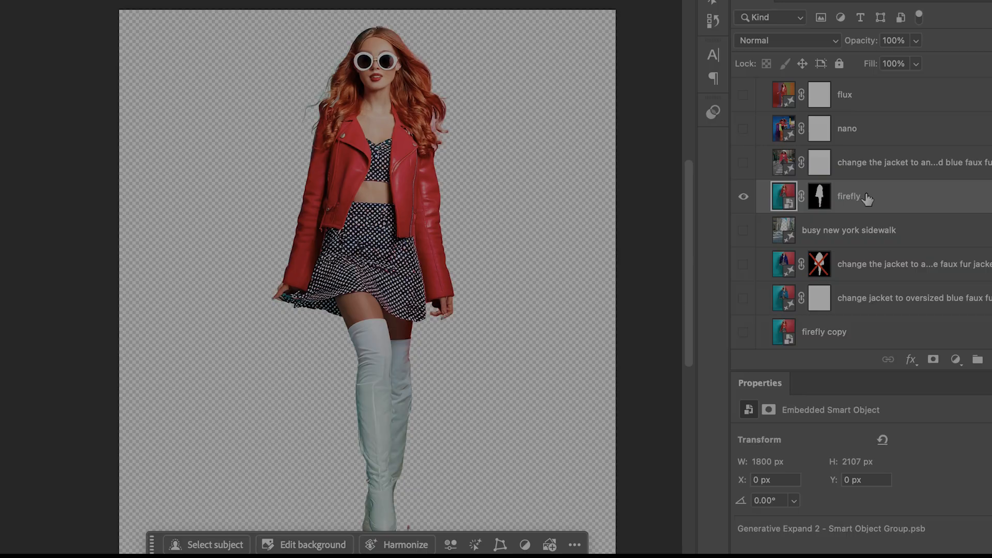
pyautogui.click(744, 231)
pyautogui.click(842, 232)
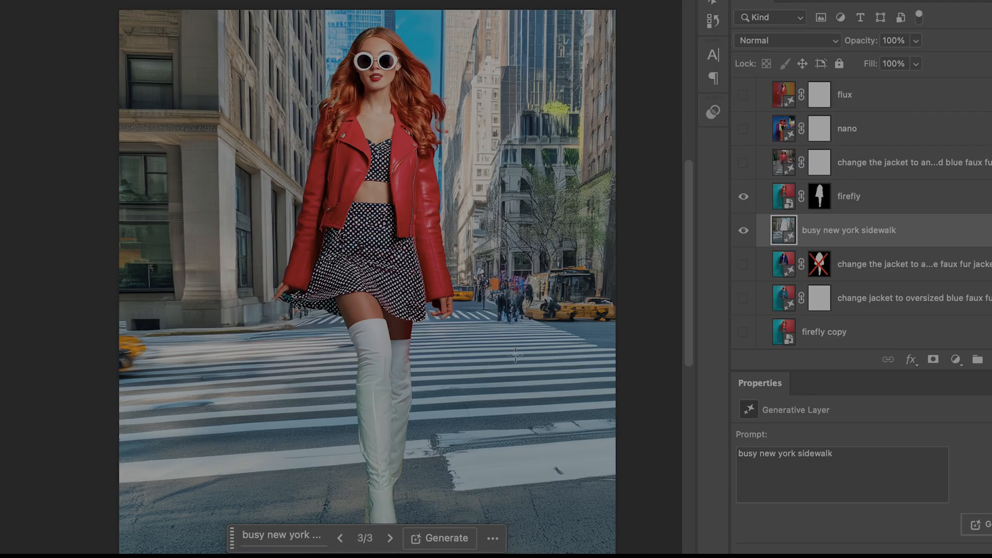
pyautogui.scroll(-3, 500, 449)
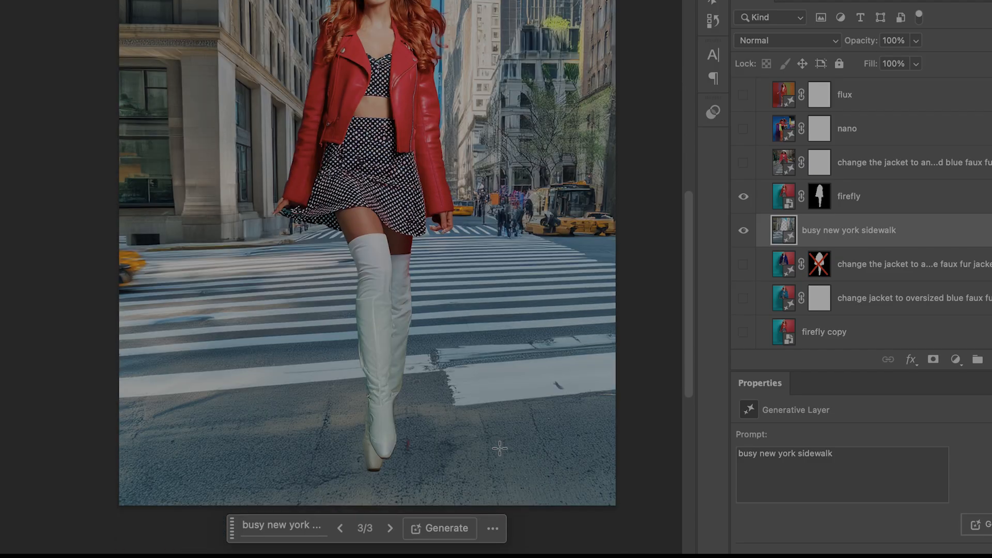
pyautogui.scroll(3, 500, 449)
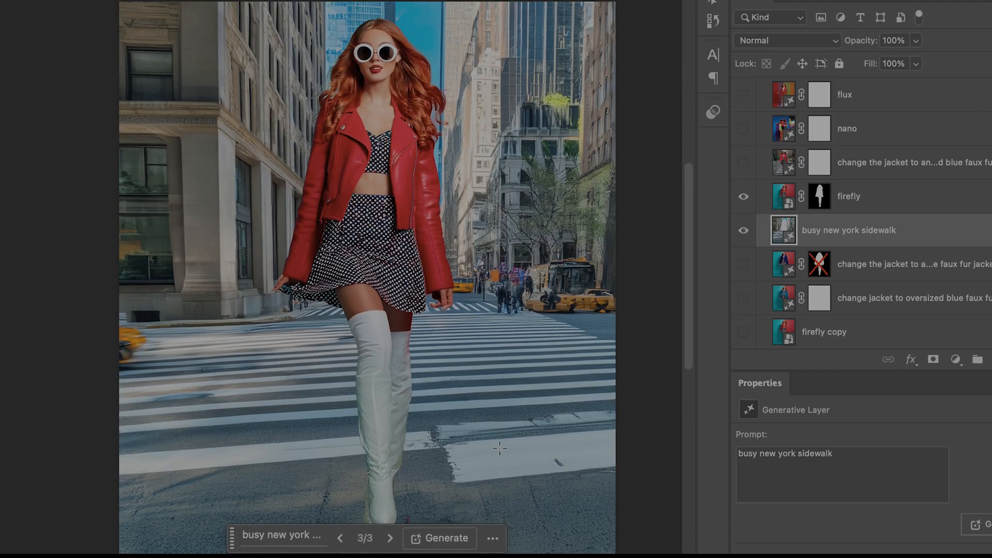
pyautogui.scroll(1, 519, 387)
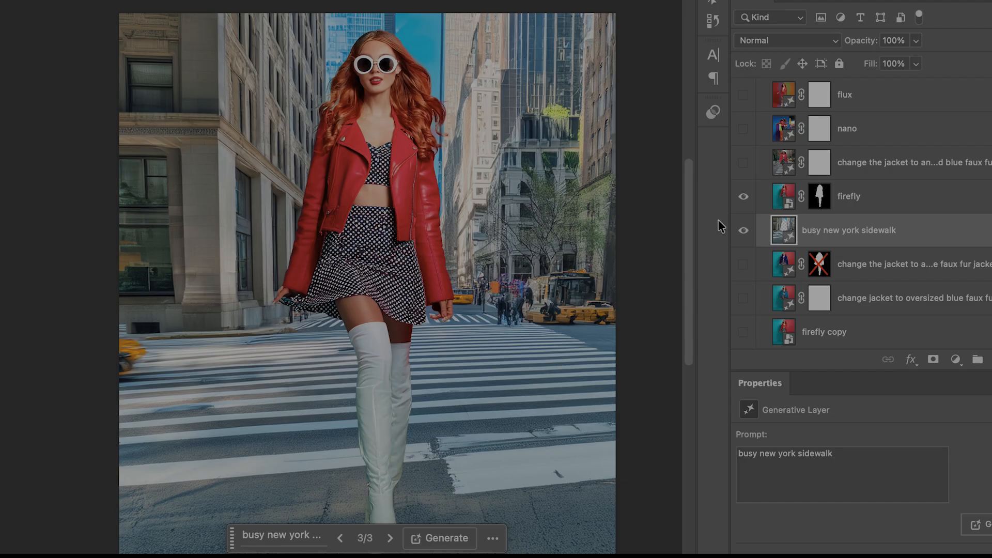
# - Hide the "firefly" and "busy new york sidewalk" layers and compare the two "woman walking" layers by toggling their visibility
pyautogui.moveTo(743, 196); pyautogui.dragTo(742, 252)
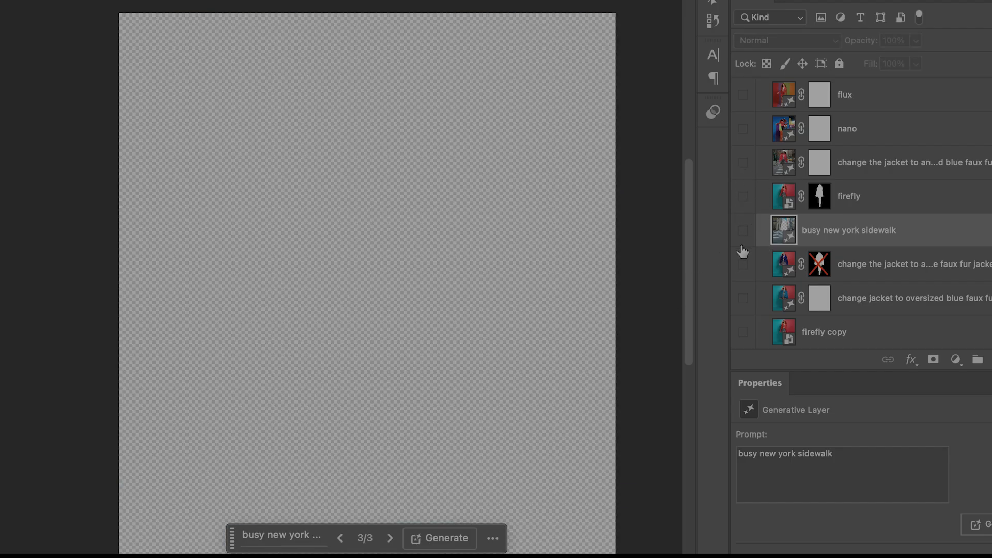
pyautogui.scroll(3, 738, 134)
pyautogui.scroll(2, 738, 134)
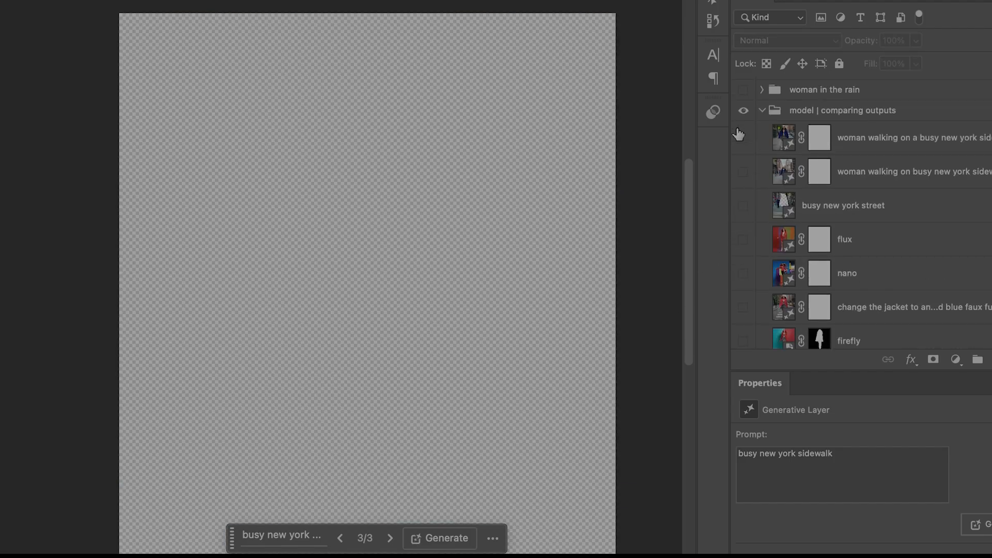
pyautogui.click(743, 140)
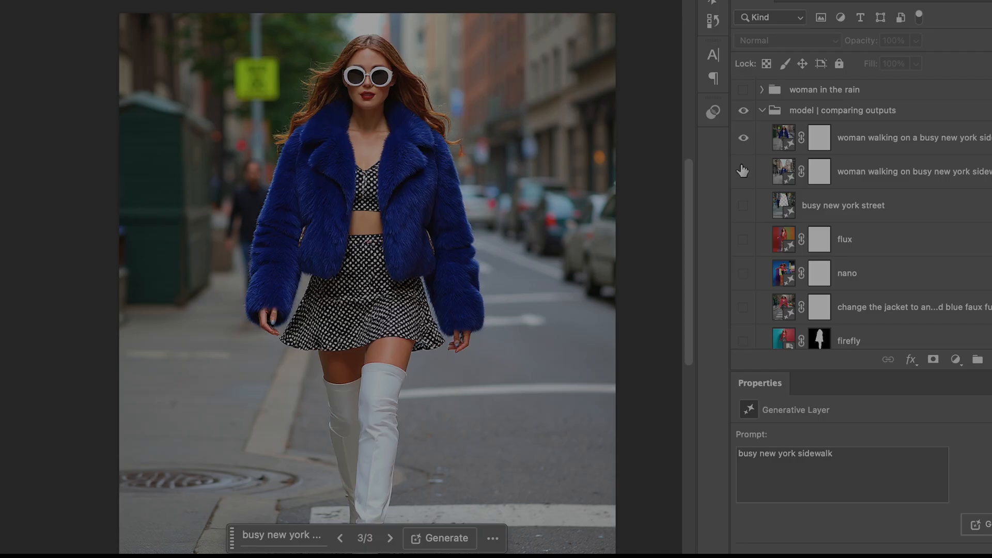
pyautogui.click(743, 171)
pyautogui.click(743, 138)
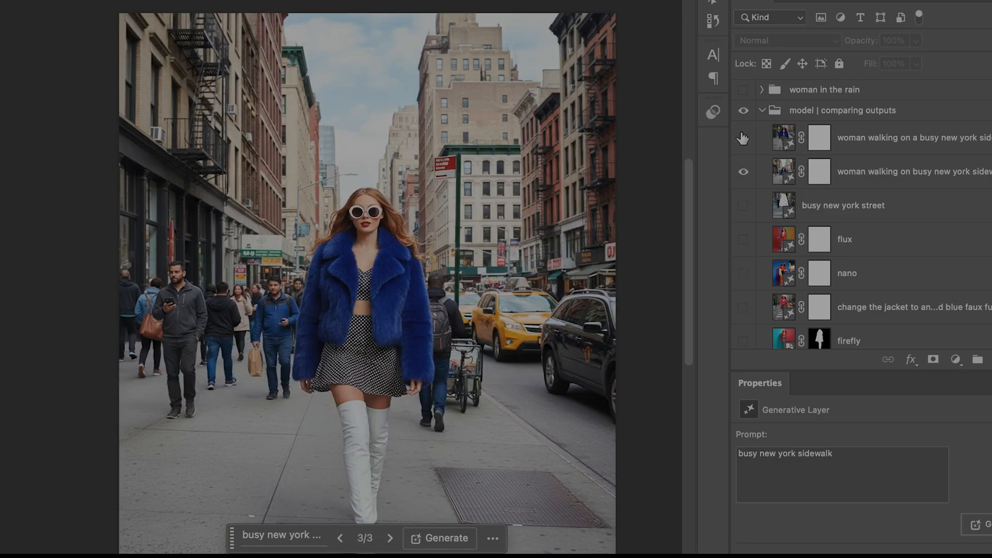
pyautogui.click(742, 139)
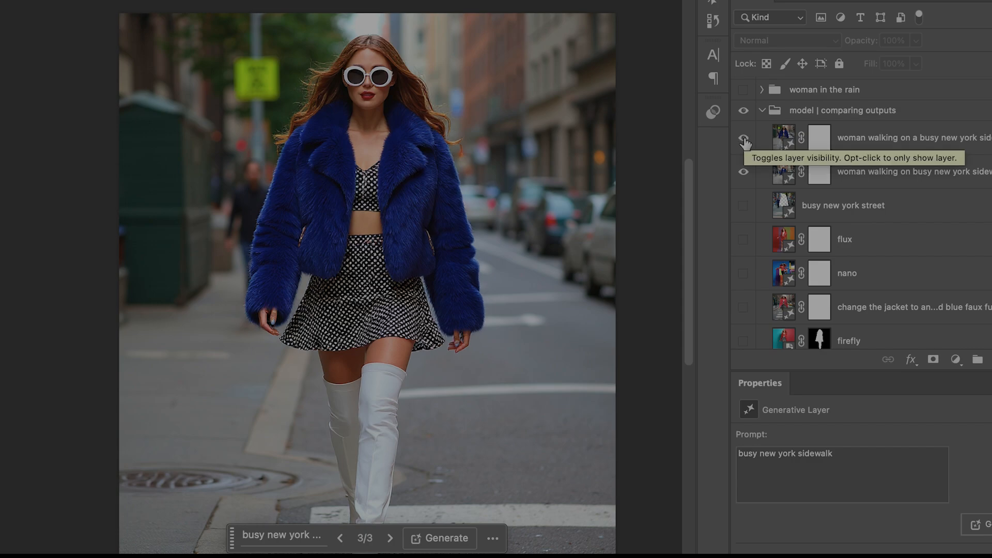
pyautogui.scroll(-3, 567, 302)
pyautogui.scroll(-1, 567, 303)
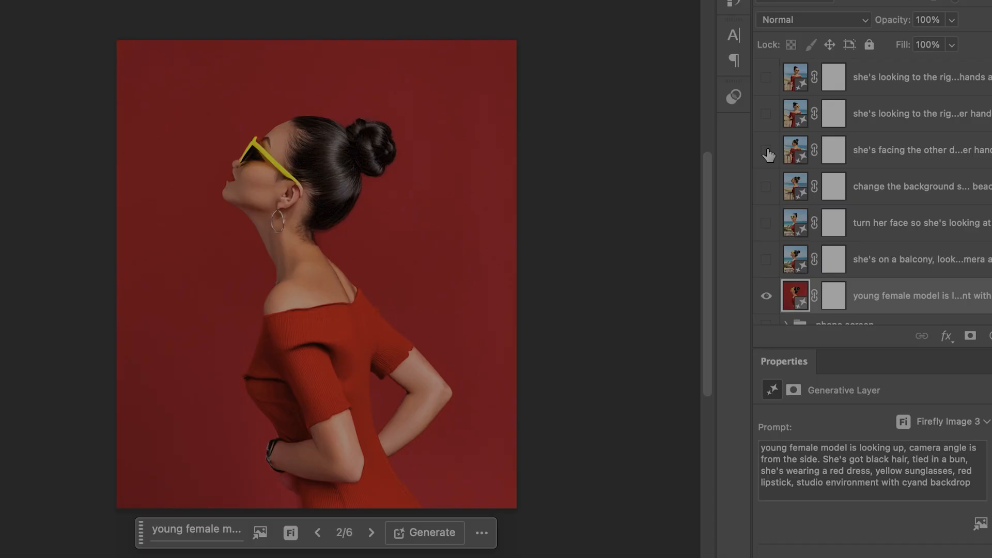
# - Compare the "she's facing the other d..." layer with the two "she's looking to the rig..." layers by toggling their visibility
pyautogui.click(767, 150)
pyautogui.click(766, 113)
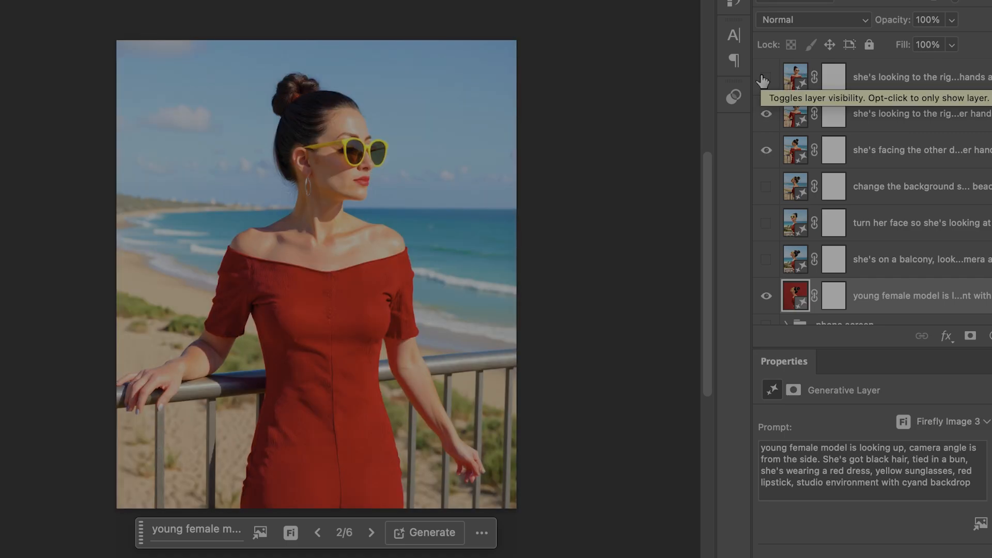
pyautogui.click(766, 113)
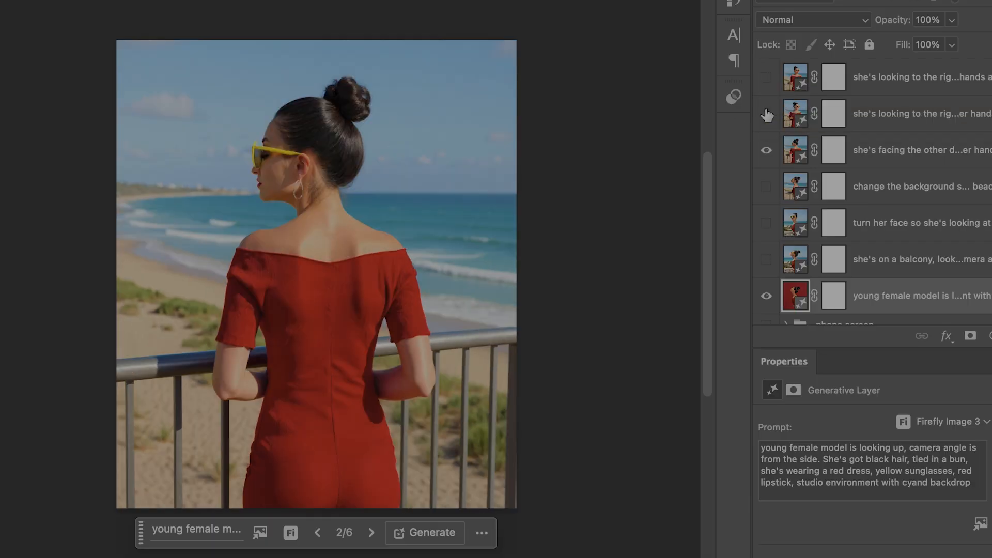
pyautogui.click(767, 78)
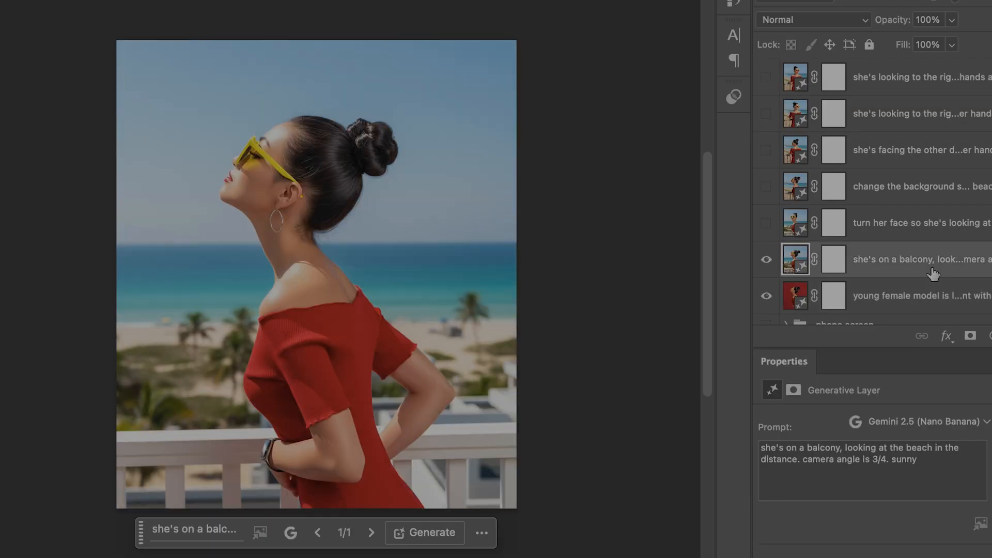
# - Brush over the sunglasses on the "turn her face so she's looking at the camera" layer and generate with the prompt "remove sunglasses"
pyautogui.click(766, 224)
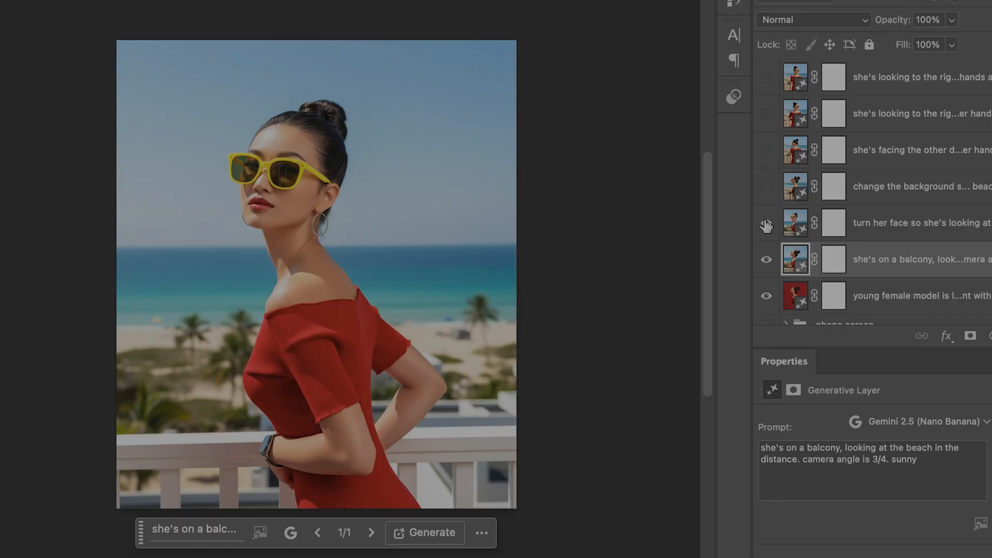
pyautogui.click(859, 224)
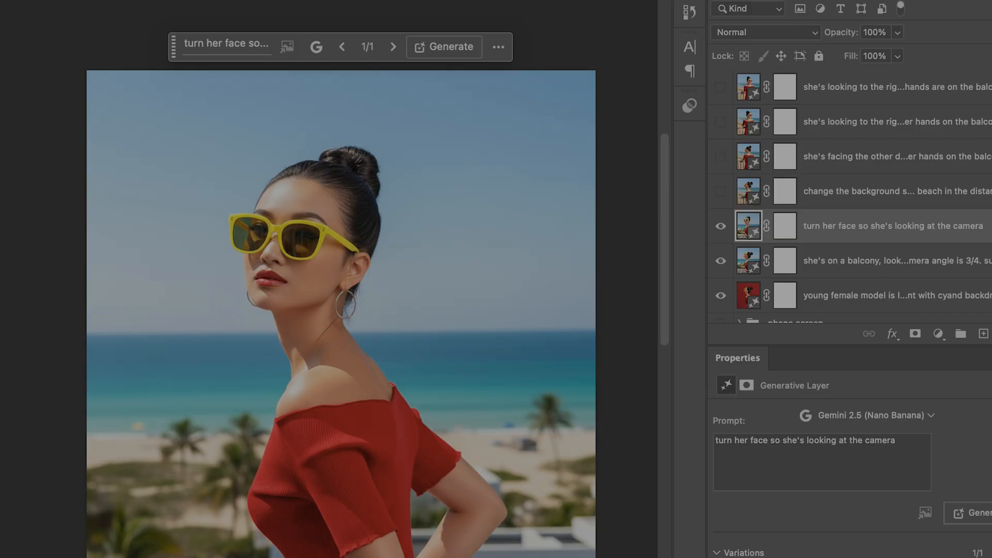
pyautogui.click(124, 0)
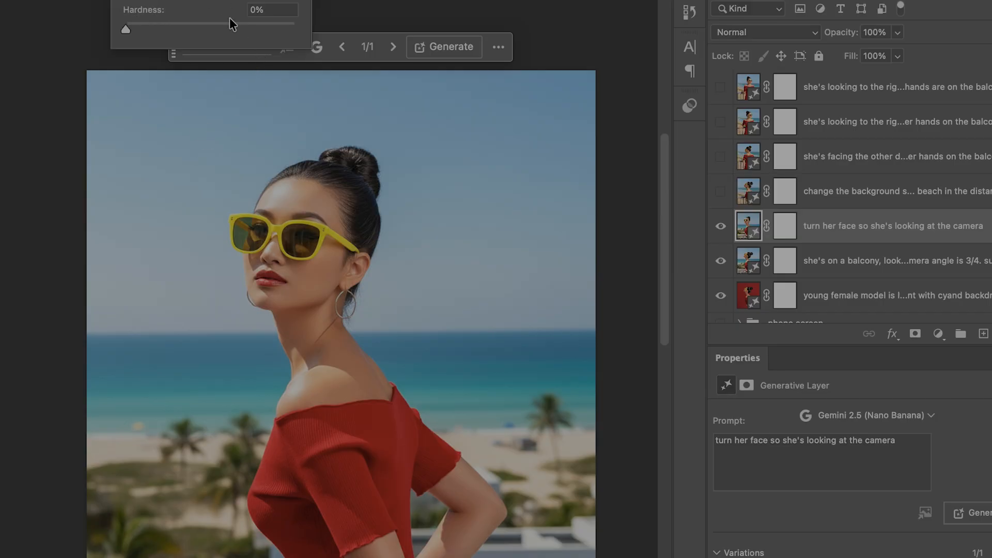
pyautogui.moveTo(203, 0); pyautogui.dragTo(218, 0)
pyautogui.moveTo(260, 221)
pyautogui.mouseDown()
pyautogui.moveTo(234, 243)
pyautogui.moveTo(249, 256)
pyautogui.moveTo(259, 234)
pyautogui.moveTo(284, 228)
pyautogui.moveTo(308, 235)
pyautogui.moveTo(298, 250)
pyautogui.moveTo(278, 245)
pyautogui.moveTo(289, 256)
pyautogui.moveTo(321, 229)
pyautogui.moveTo(357, 254)
pyautogui.moveTo(314, 248)
pyautogui.mouseUp()
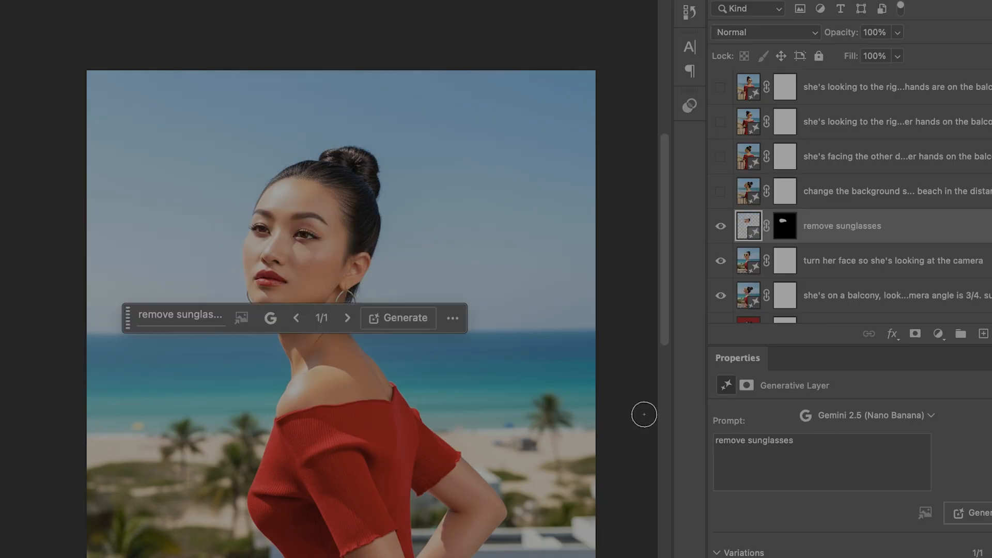
pyautogui.moveTo(126, 318); pyautogui.dragTo(132, 481)
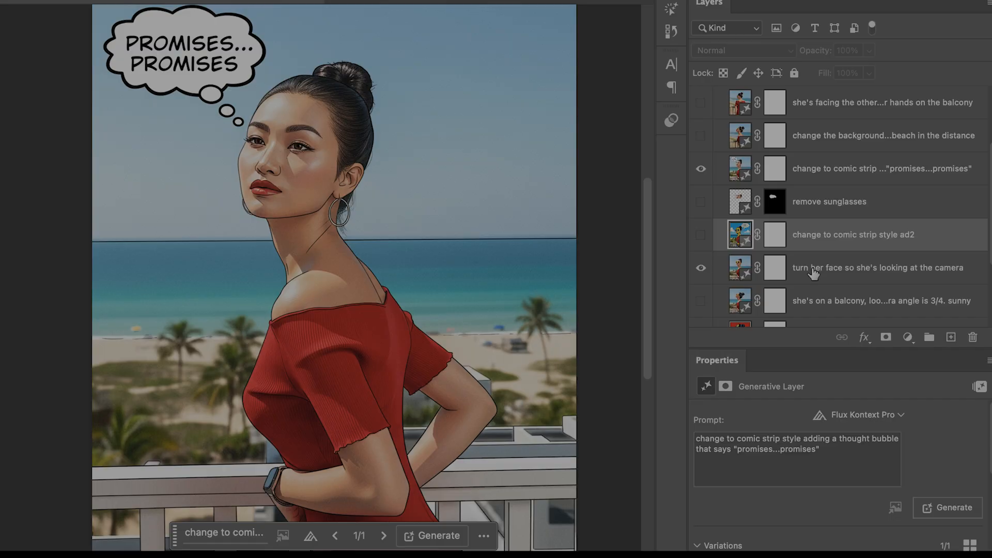
# - Select the comic strip layer with the "promises...promises" thought bubble to check its model and prompt
pyautogui.click(807, 174)
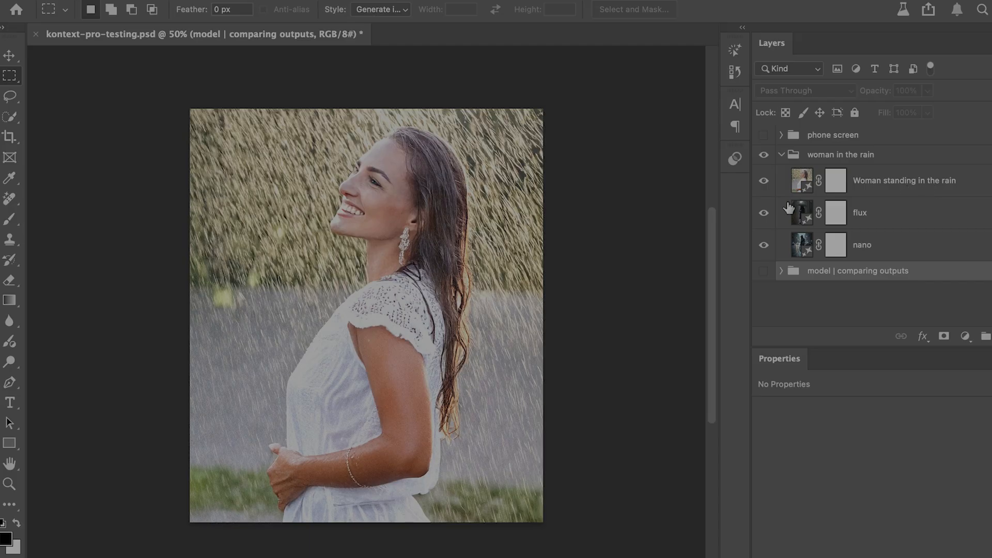
# - Browse the generated variations of the "Woman standing in the rain" layer, ending on variation 2
pyautogui.click(802, 181)
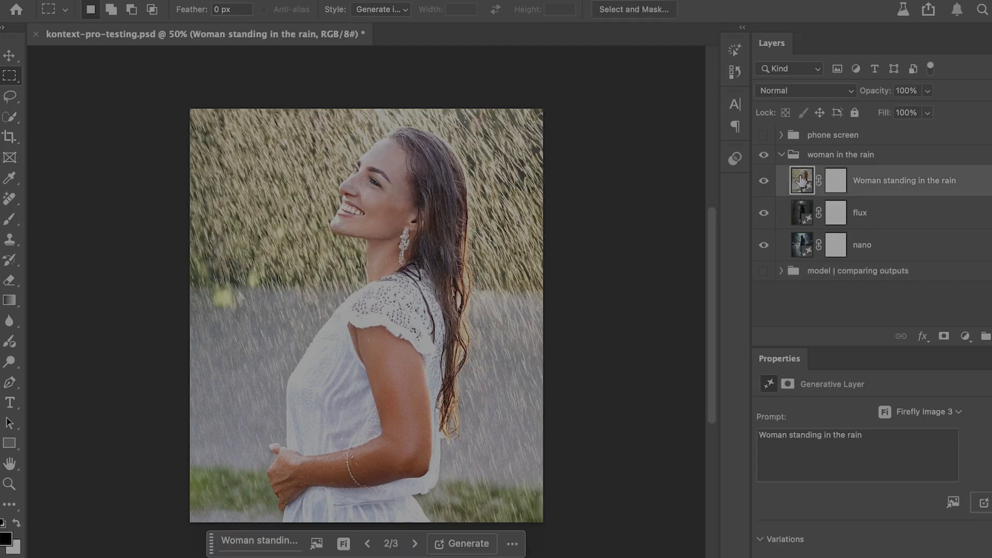
pyautogui.click(368, 543)
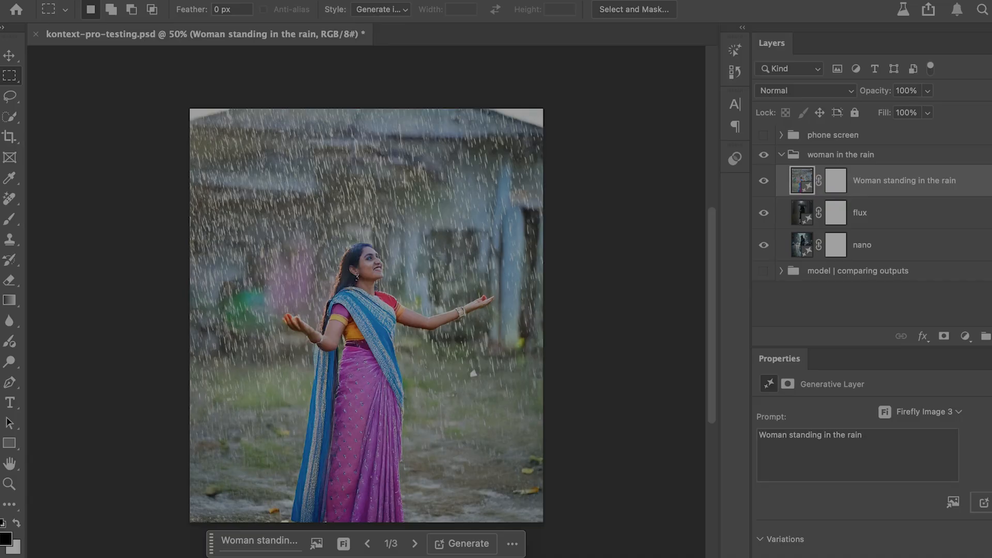
pyautogui.click(415, 543)
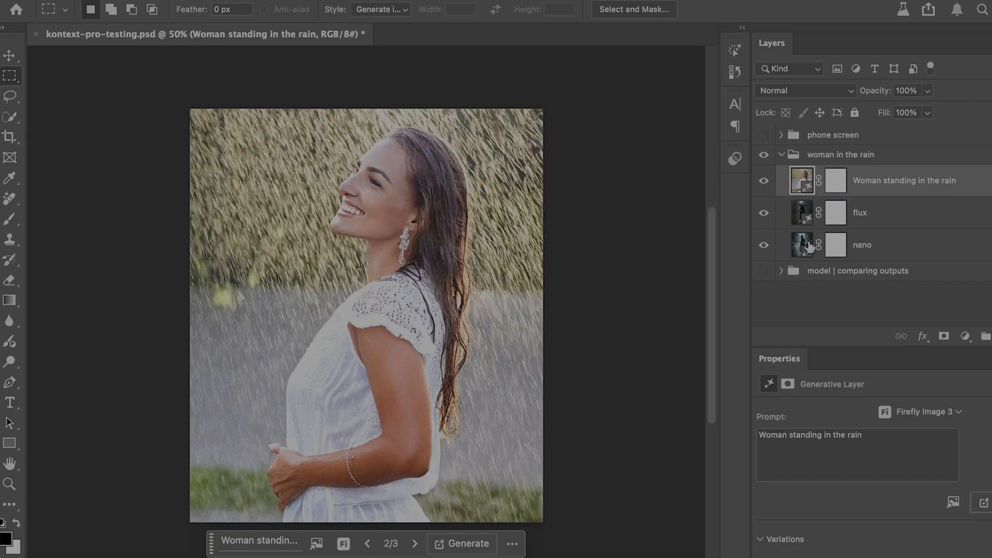
# - Hide "Woman standing in the rain" and "flux" in turn, selecting "flux" and "nano" to examine each image, model and prompt
pyautogui.click(764, 180)
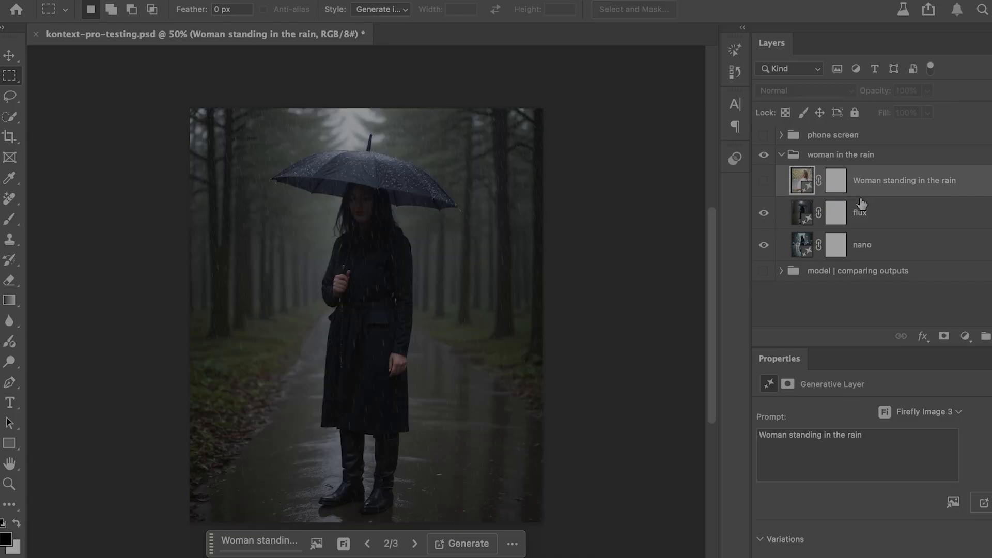
pyautogui.click(885, 222)
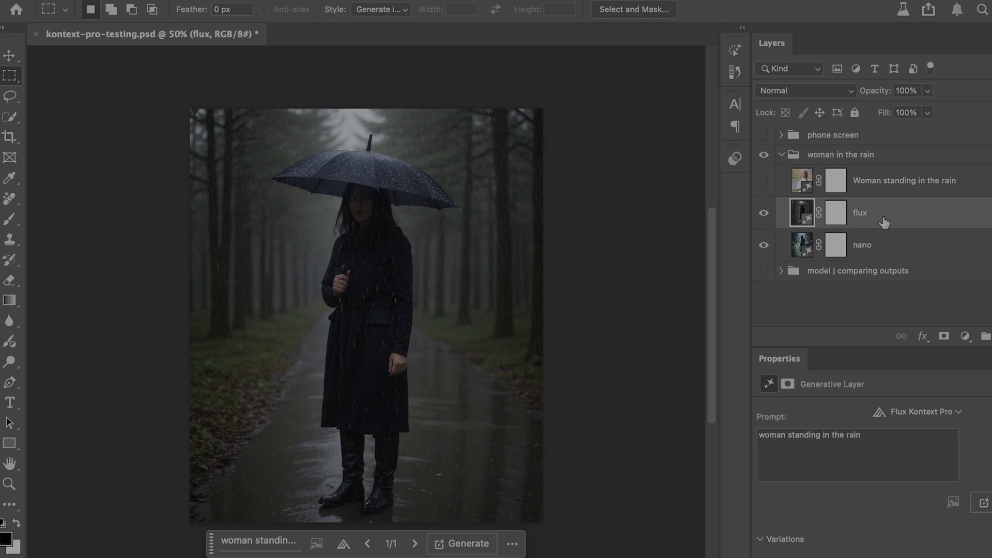
pyautogui.click(764, 213)
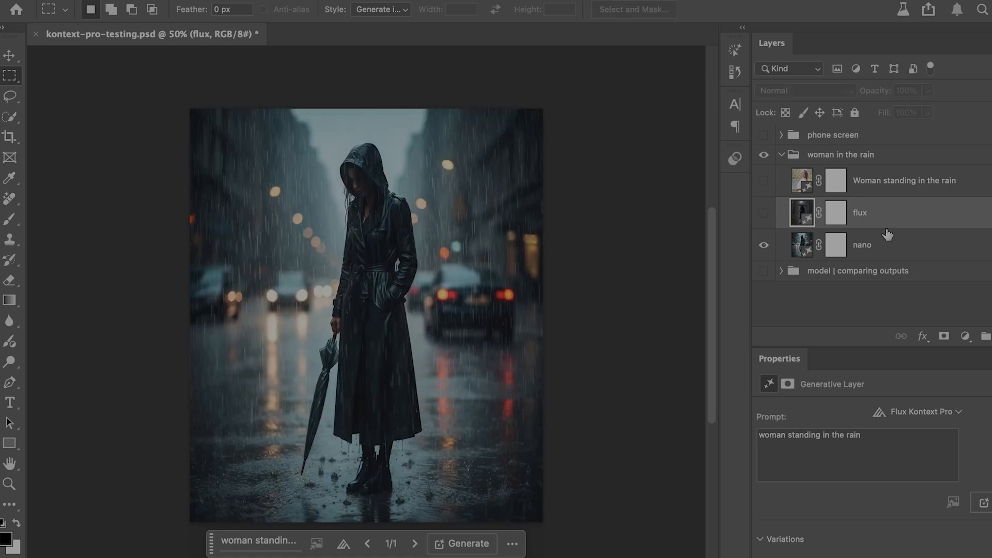
pyautogui.click(879, 245)
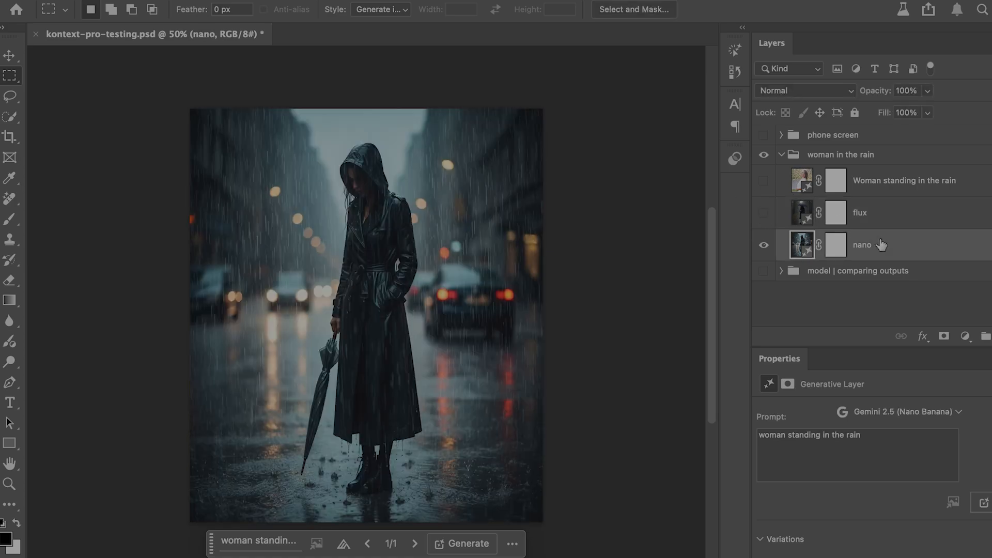
# - Show the "flux" layer again and compare it with "Woman standing in the rain", leaving the latter hidden
pyautogui.click(764, 213)
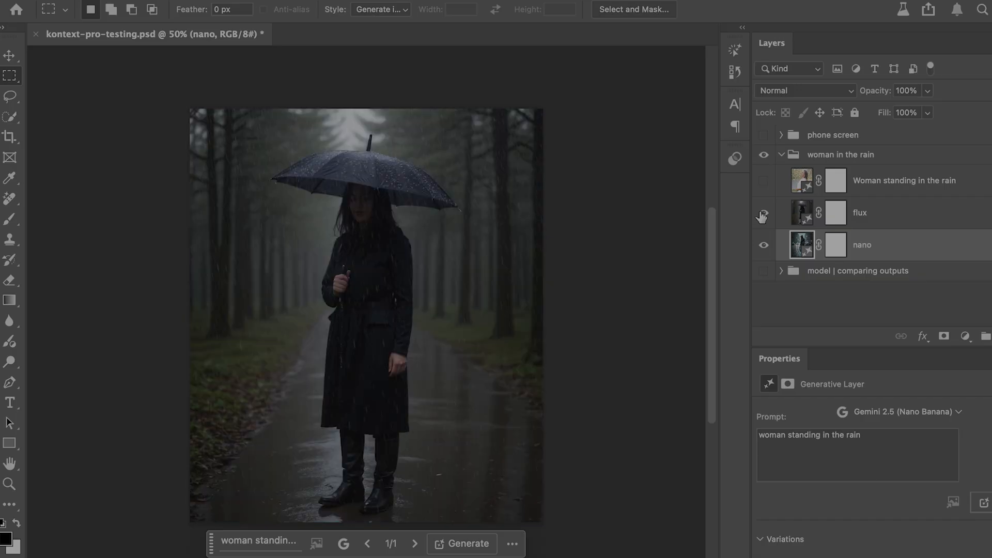
pyautogui.click(764, 182)
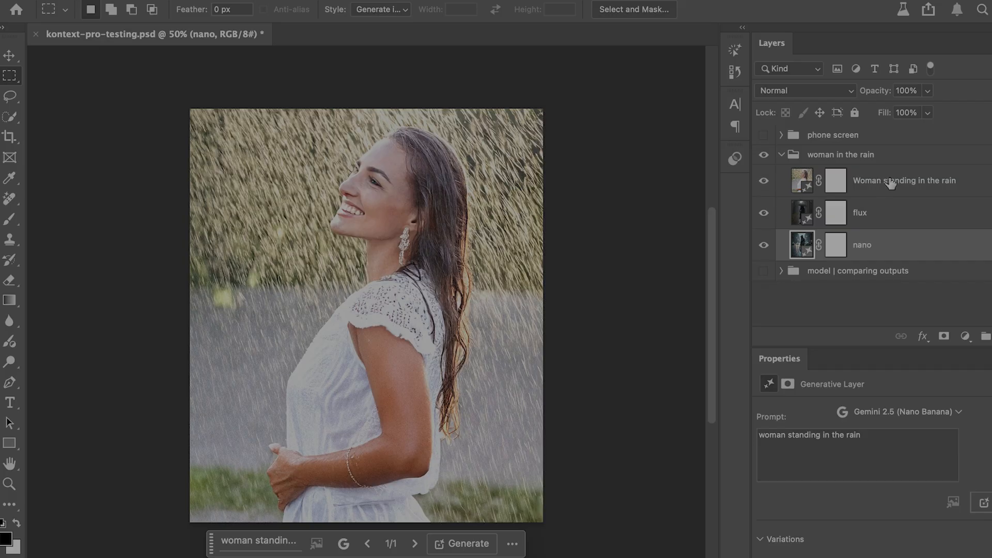
pyautogui.click(762, 181)
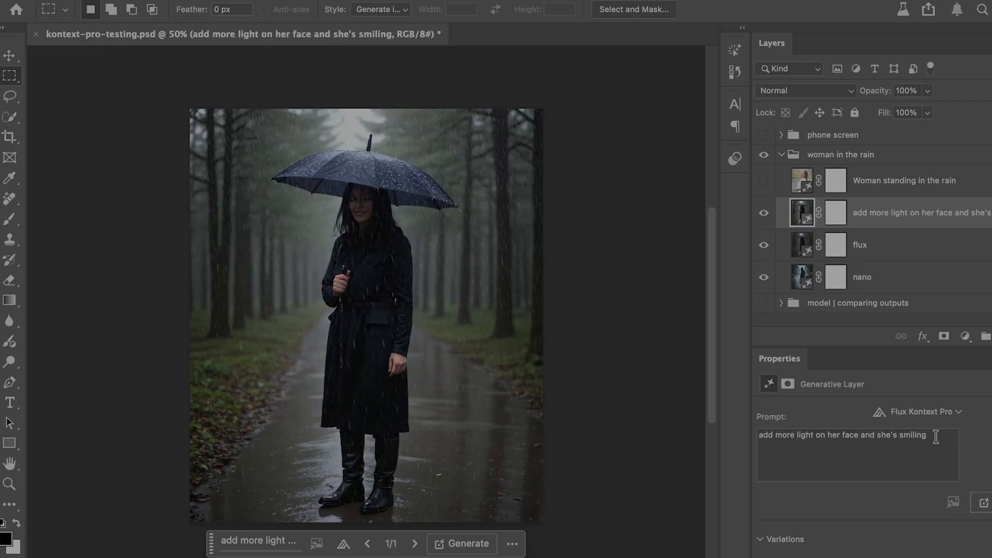
# - Generate the woman smiling up at the sky, eyes closed and without an umbrella, from the Flux Kontext Pro layer and from "nano", hiding the Flux result
pyautogui.moveTo(935, 435); pyautogui.dragTo(740, 429)
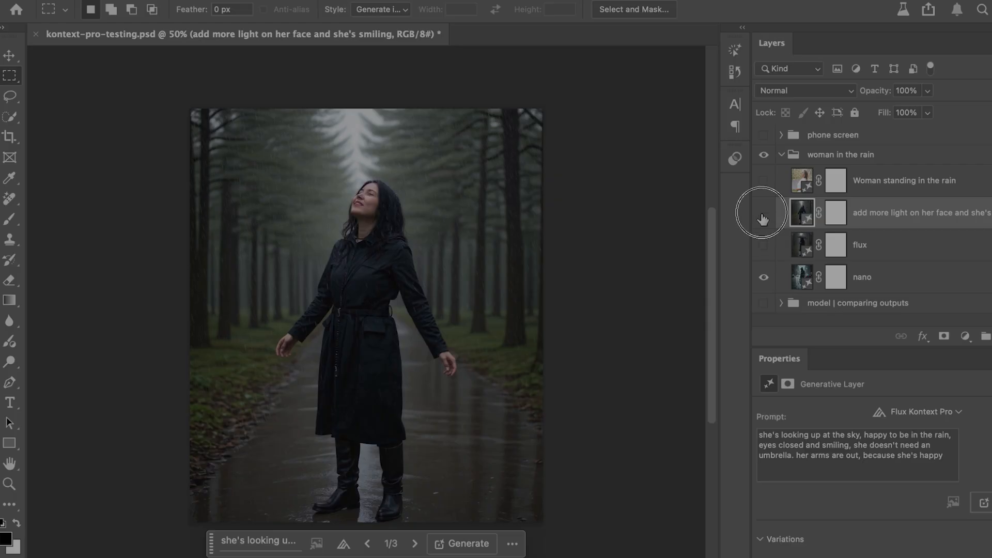
pyautogui.click(764, 213)
pyautogui.click(895, 277)
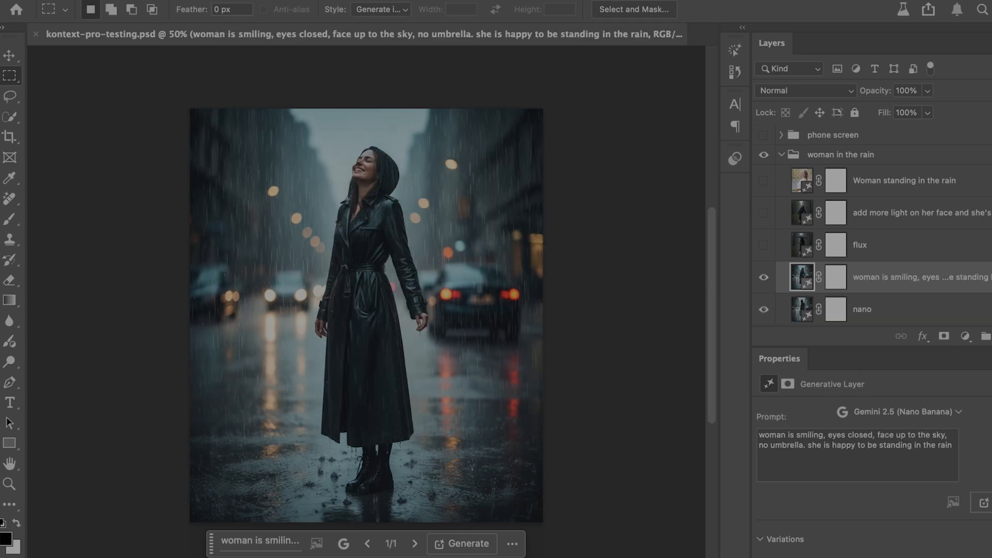
# - Show the "add more light on her face and she's smiling" layer again and select it to compare with the Gemini 2.5 image
pyautogui.click(764, 213)
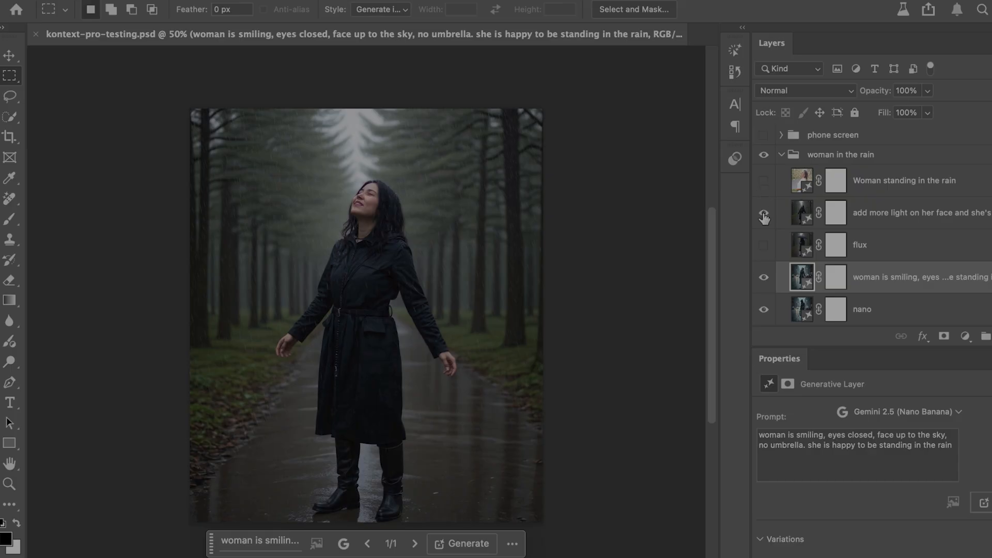
pyautogui.click(894, 218)
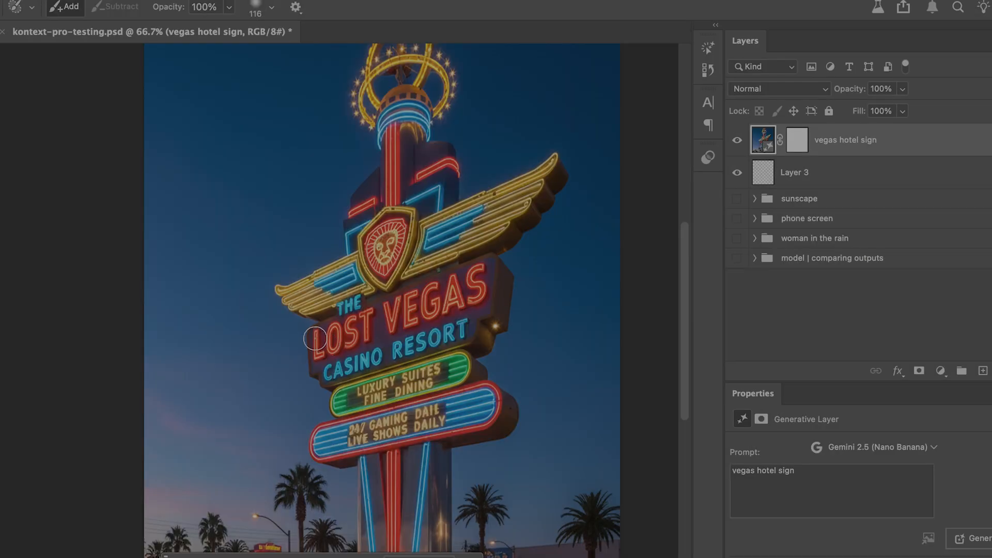
# - Brush a selection over "LOST VEGAS" on the sign and generate with Flux Kontext Pro using the prompt 'Change "Lost Vegas" to "Las Vegas"'
pyautogui.moveTo(315, 341); pyautogui.dragTo(449, 288)
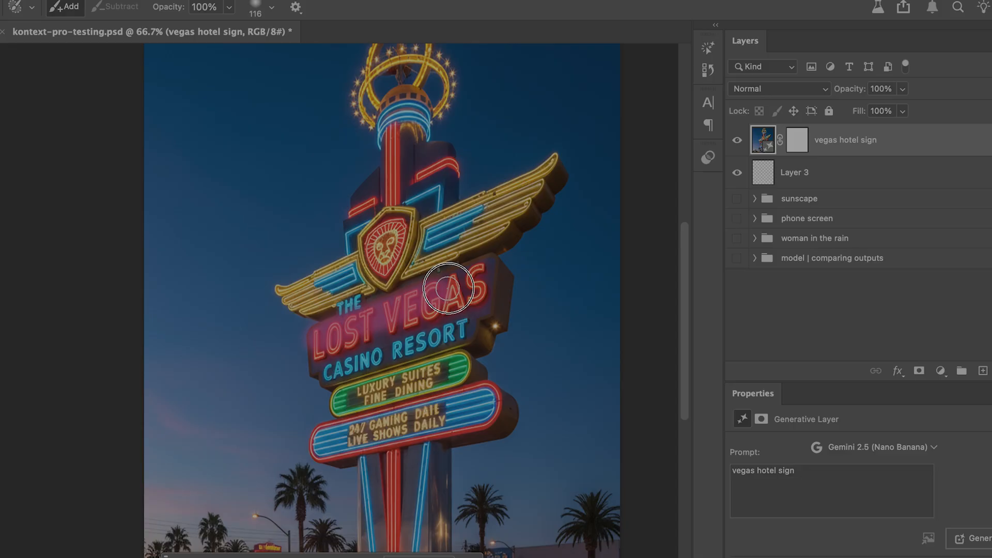
pyautogui.moveTo(449, 289)
pyautogui.mouseDown()
pyautogui.moveTo(476, 298)
pyautogui.moveTo(309, 347)
pyautogui.mouseUp()
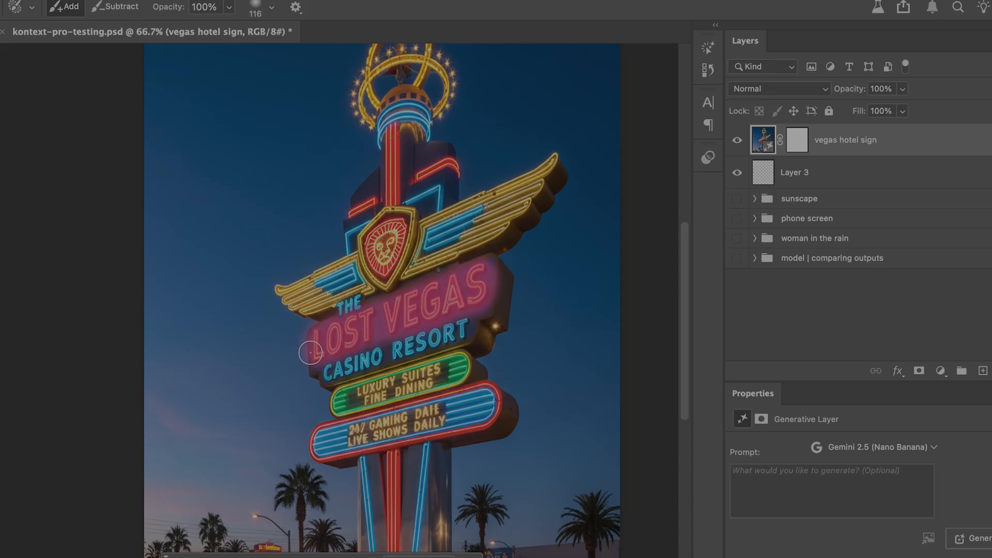
pyautogui.click(793, 496)
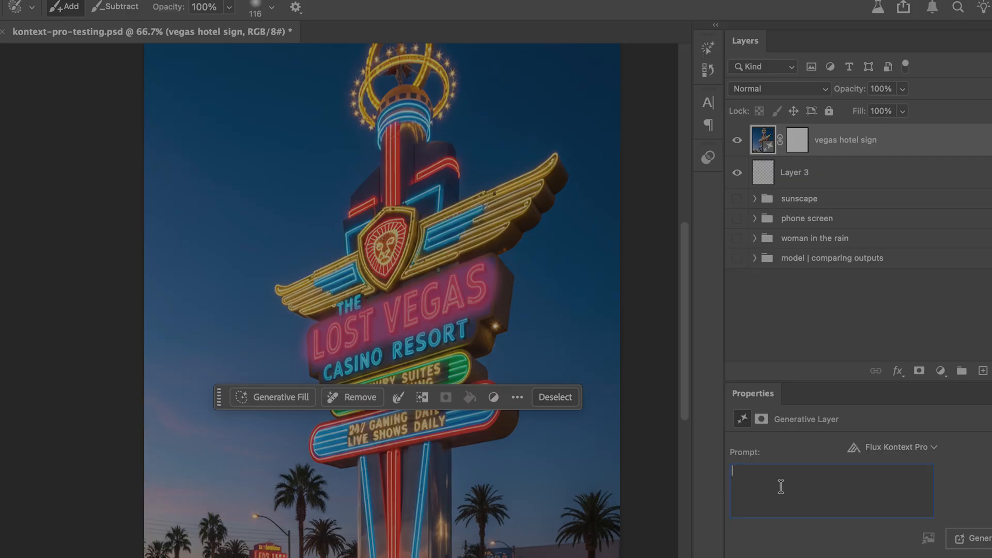
pyautogui.write('Change "Lost Vegas" to "Las ')
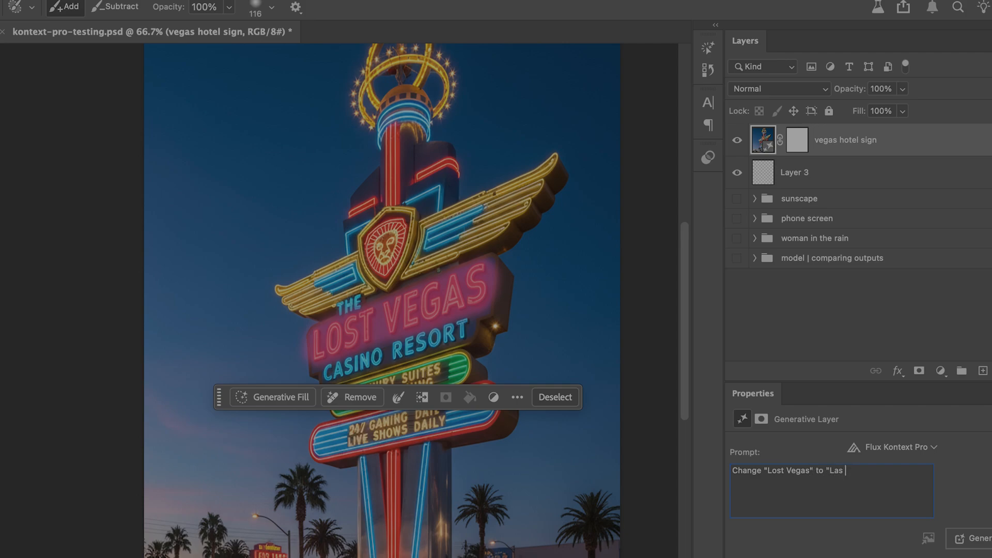
pyautogui.write('Vegas"')
pyautogui.press('Return')
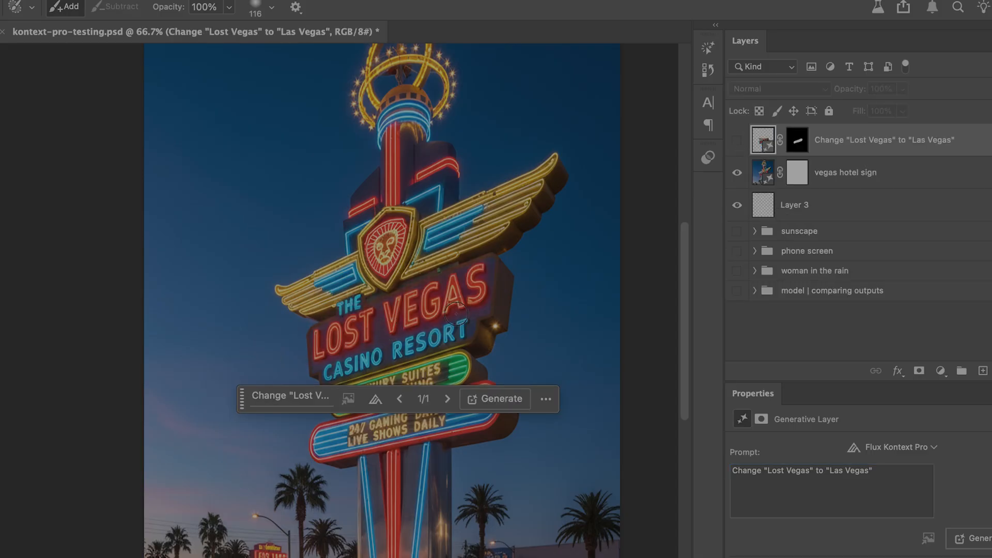
pyautogui.click(736, 140)
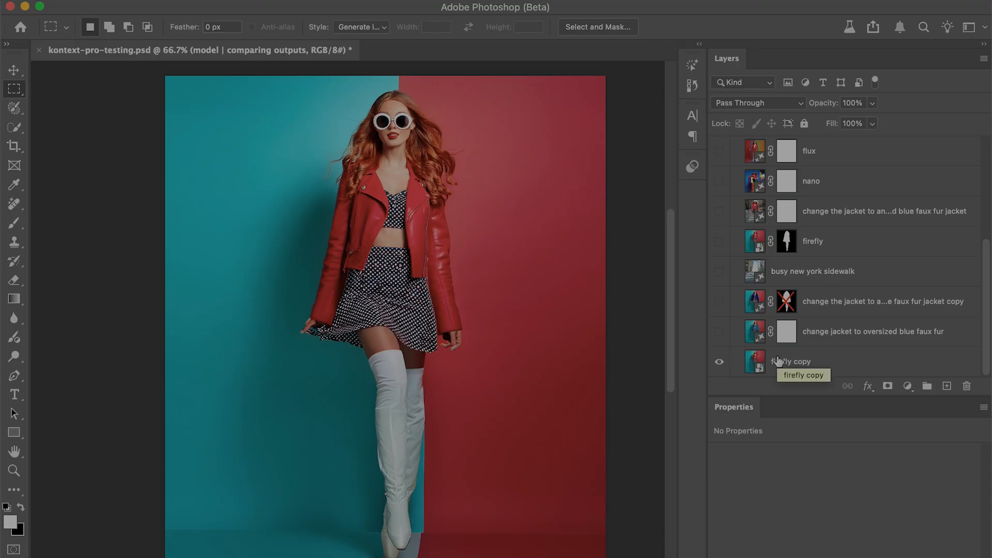
# - Show the "change jacket to oversized blue faux fur" layer and the masked faux fur jacket copy above it
pyautogui.click(718, 335)
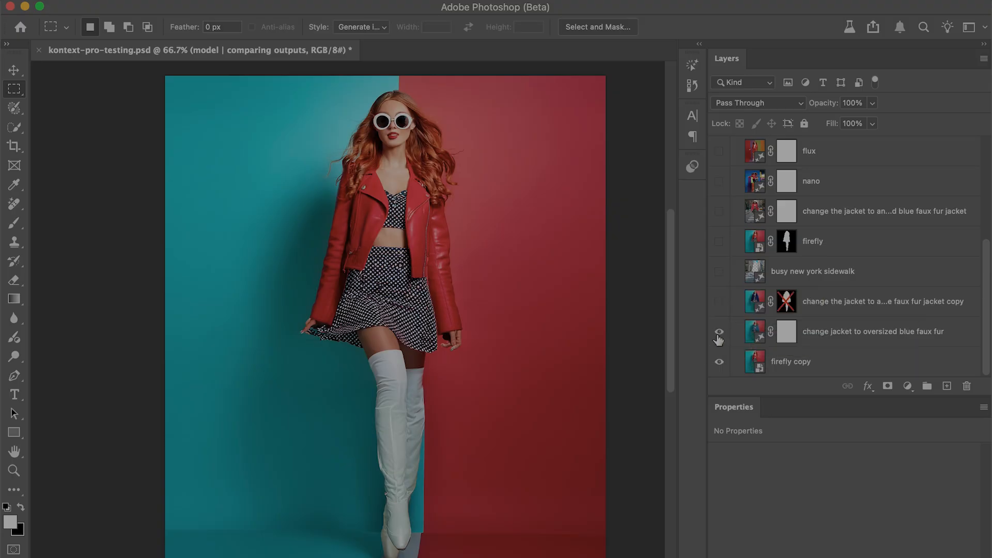
pyautogui.click(718, 302)
pyautogui.scroll(1, 720, 306)
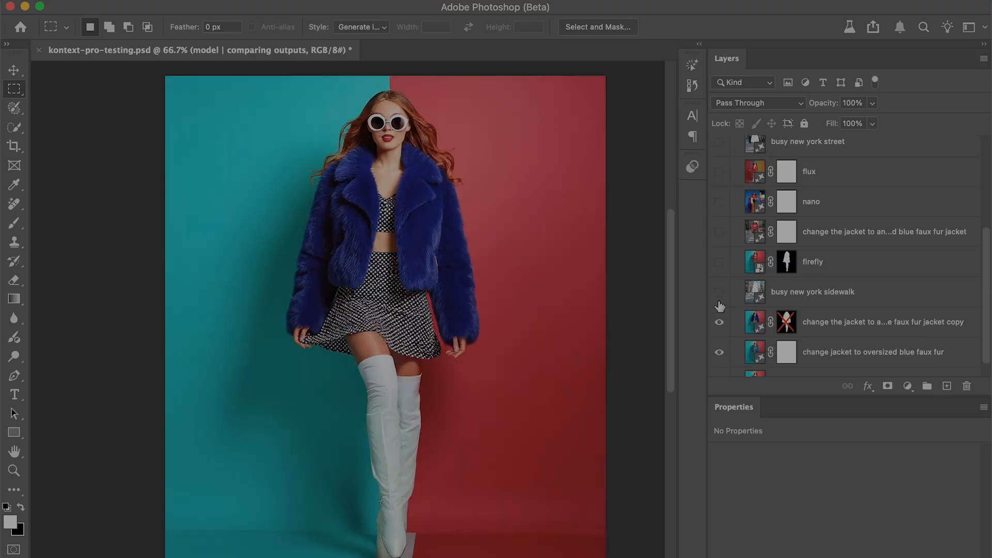
pyautogui.scroll(3, 720, 307)
# - Show the "woman in the rain" group and the "sunscape" group, leaving "sunscape" selected
pyautogui.click(719, 199)
pyautogui.click(736, 202)
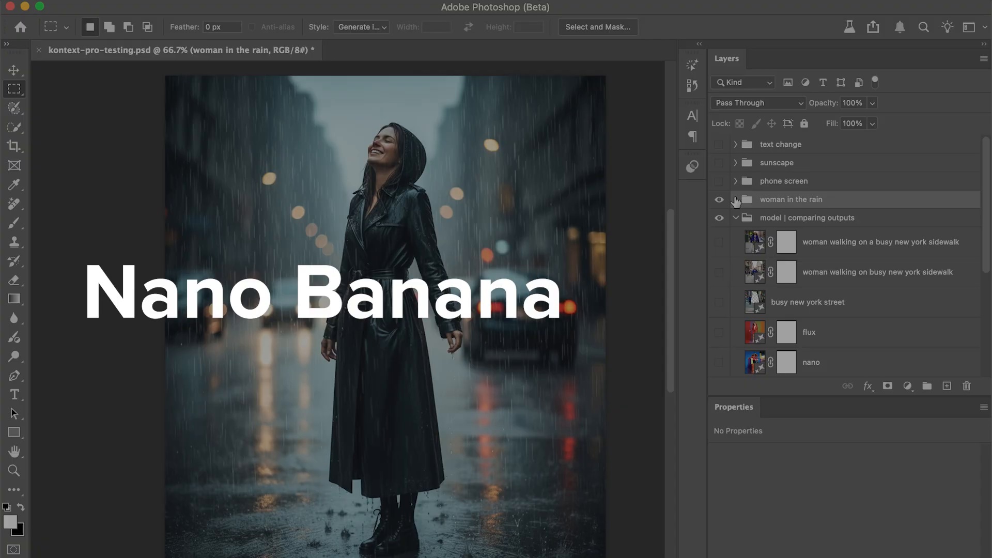
pyautogui.click(719, 164)
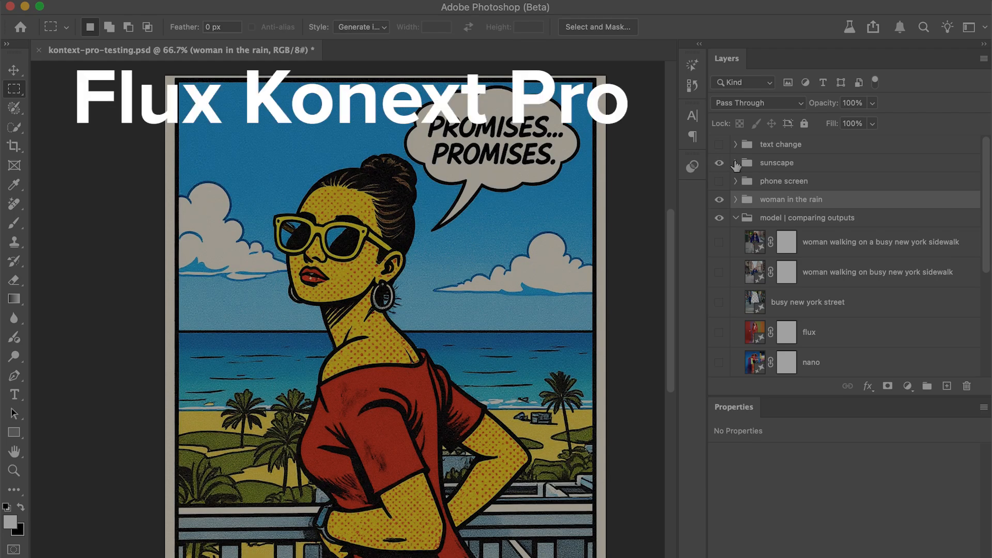
pyautogui.click(767, 164)
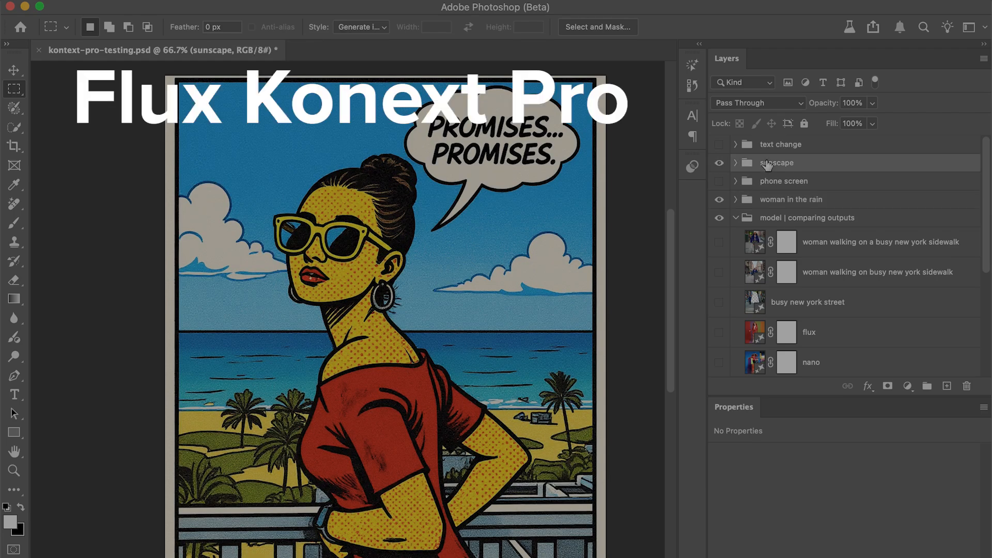